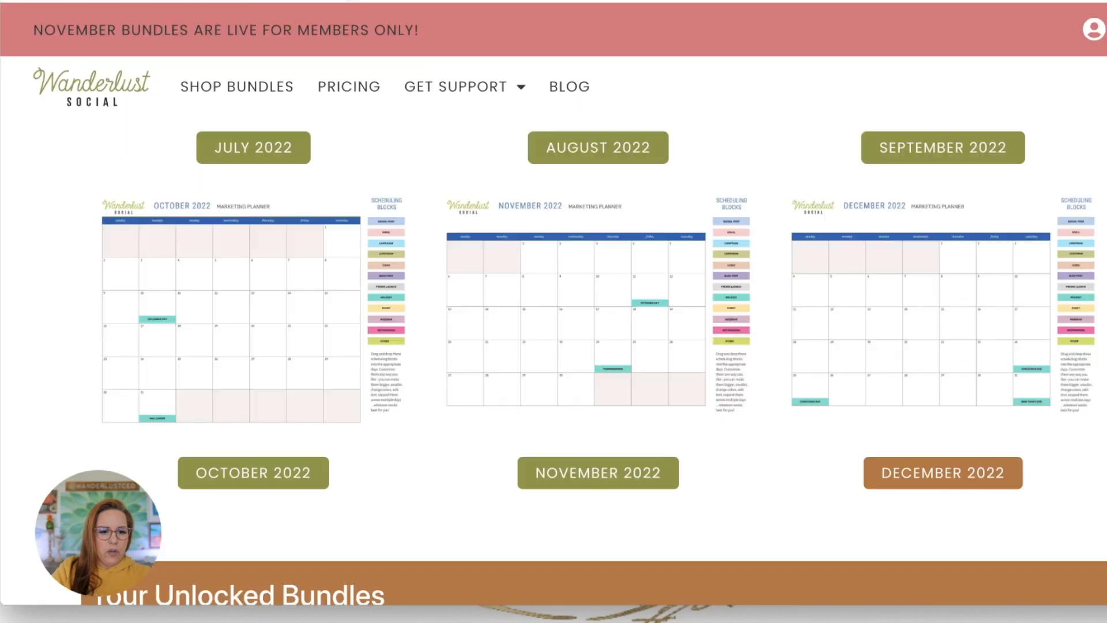
Open the Wanderlust Social home page in a new browser tab and return to the member dashboard
left_click(344, 0)
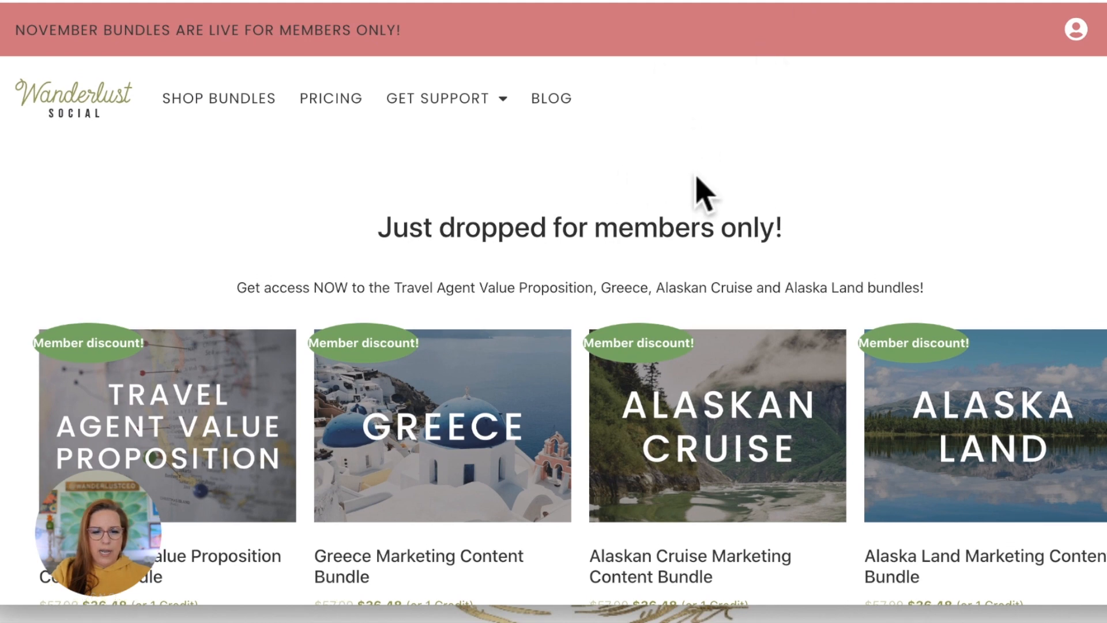
left_click(82, 94)
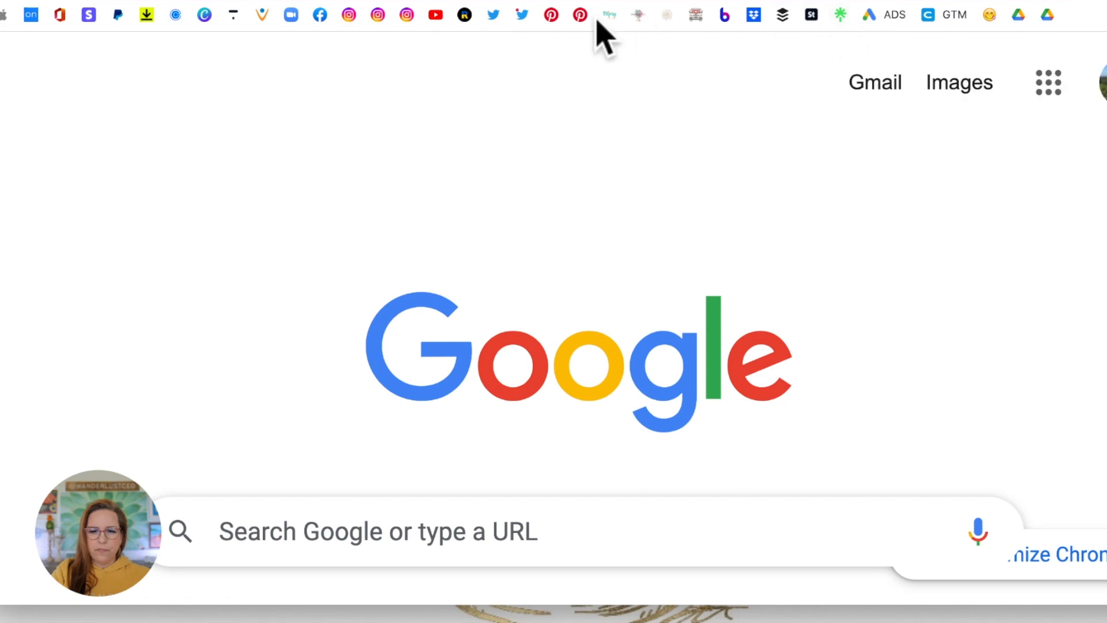
left_click(696, 16)
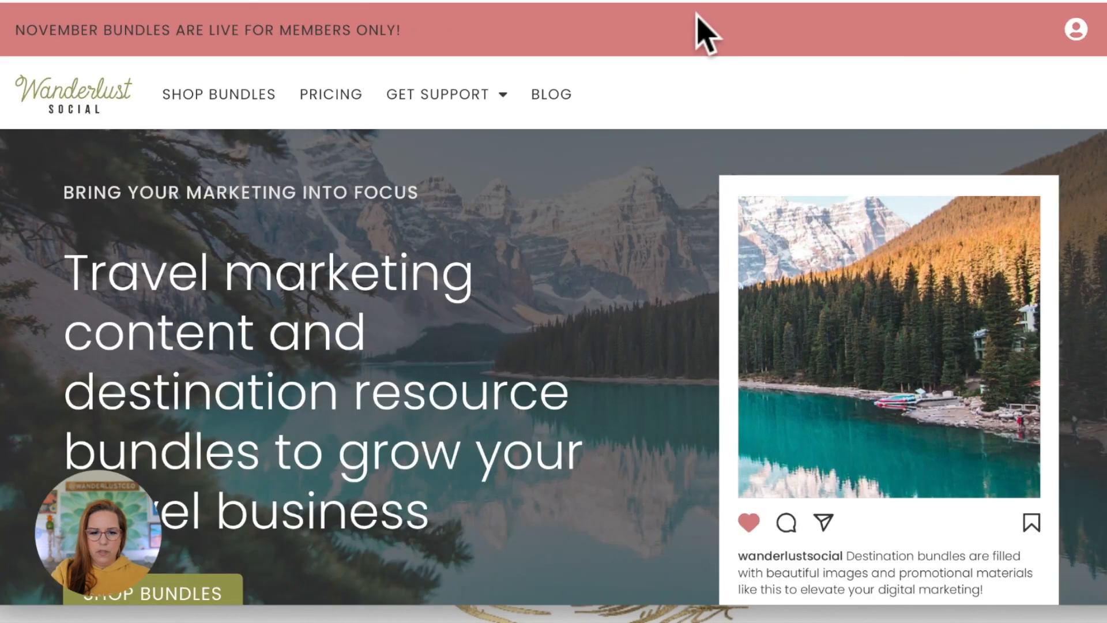
scroll(628, 395, "down", 5)
scroll(628, 395, "up", 5)
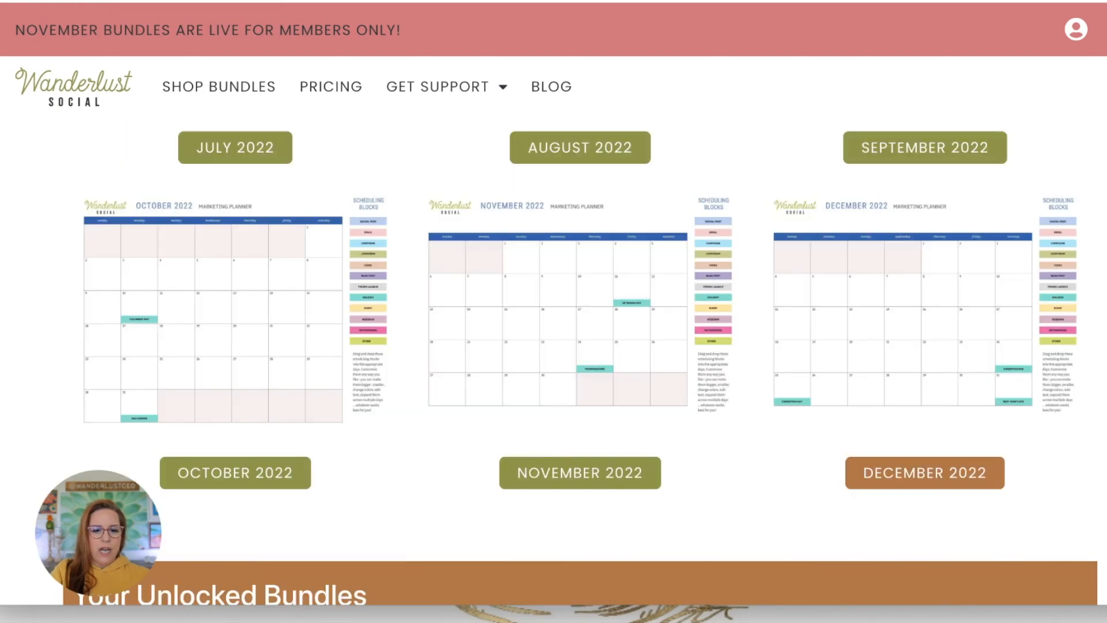
Review the member dashboard's exclusive content and the monthly marketing calendars from July to December 2022
scroll(1013, 161, "up", 15)
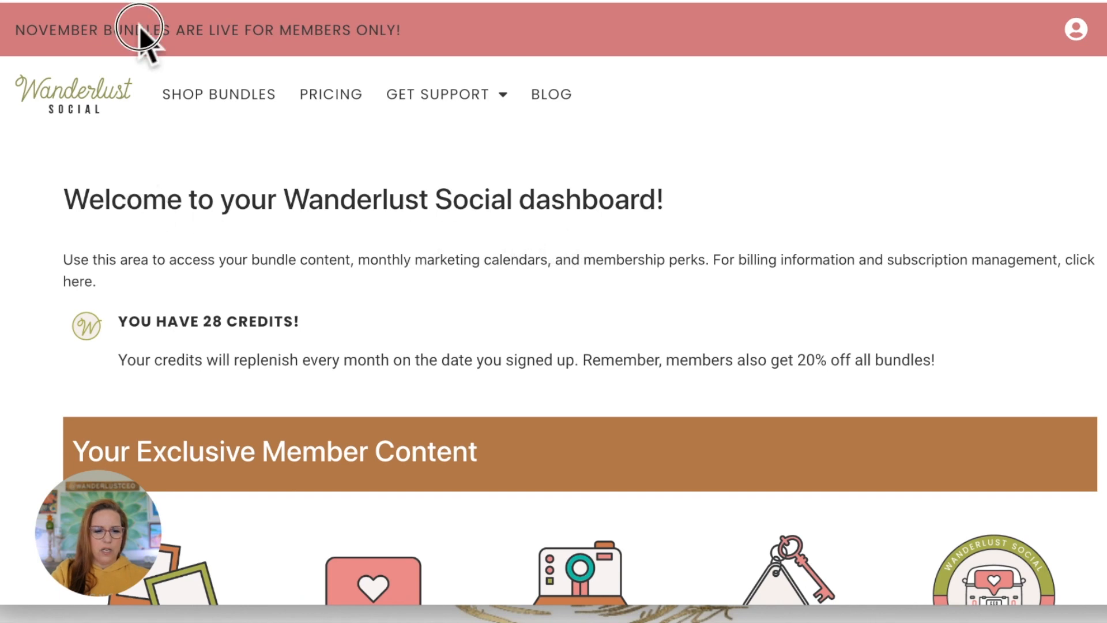
scroll(1015, 314, "down", 5)
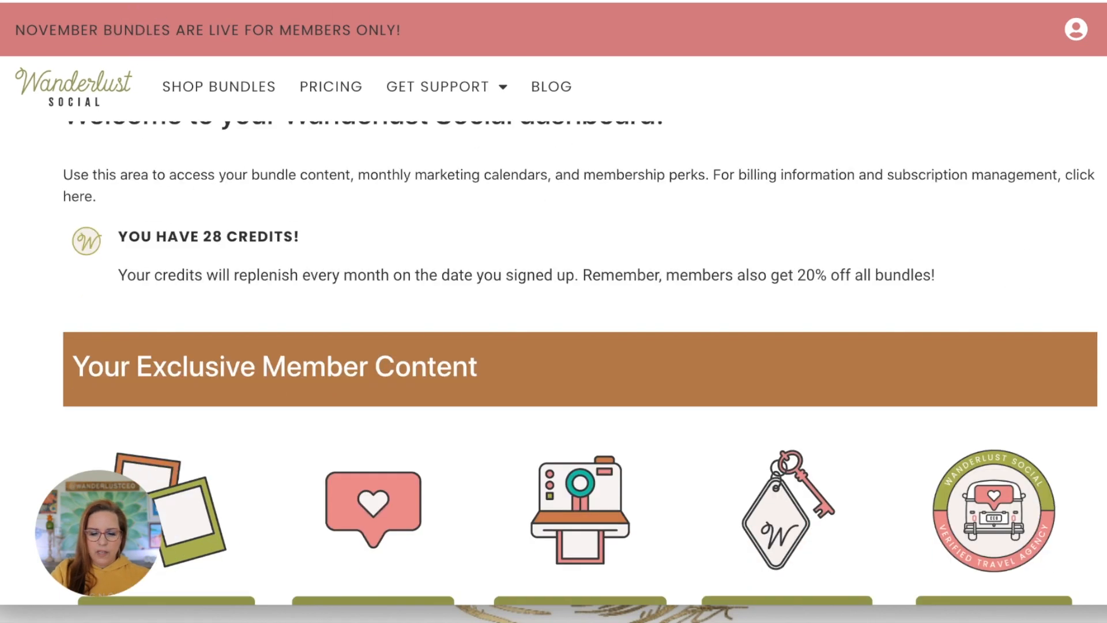
scroll(580, 369, "down", 1)
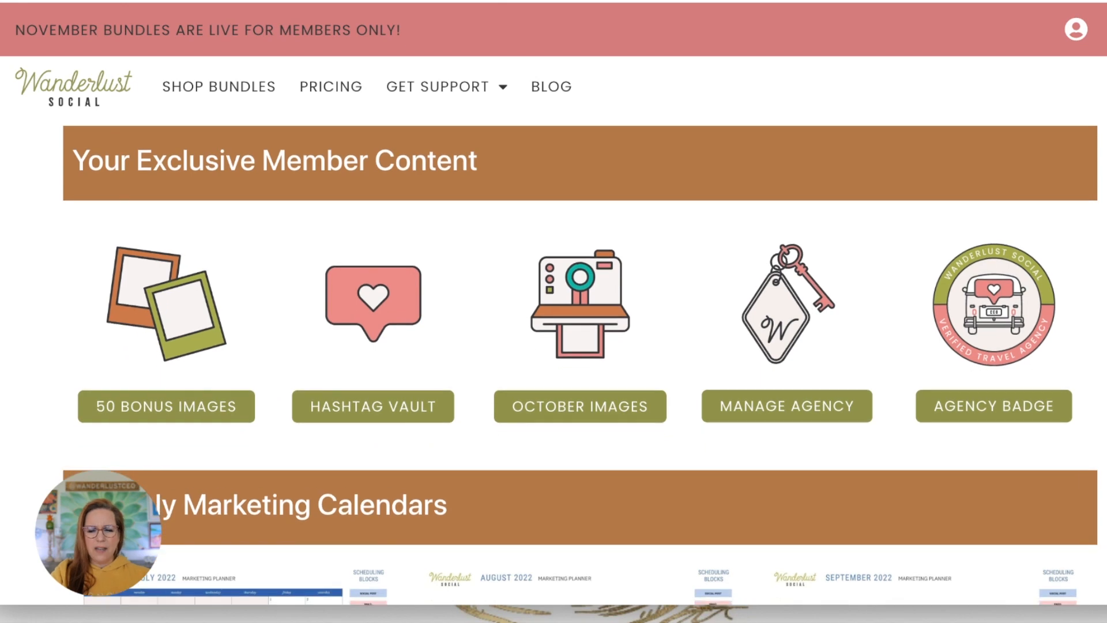
scroll(580, 363, "up", 1)
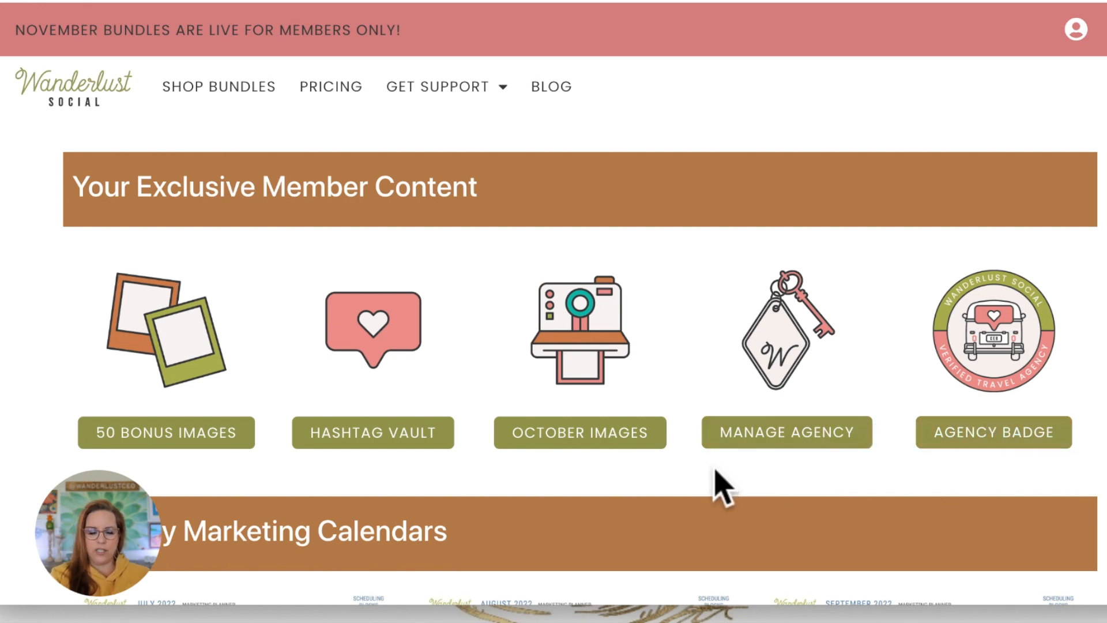
scroll(485, 510, "down", 2)
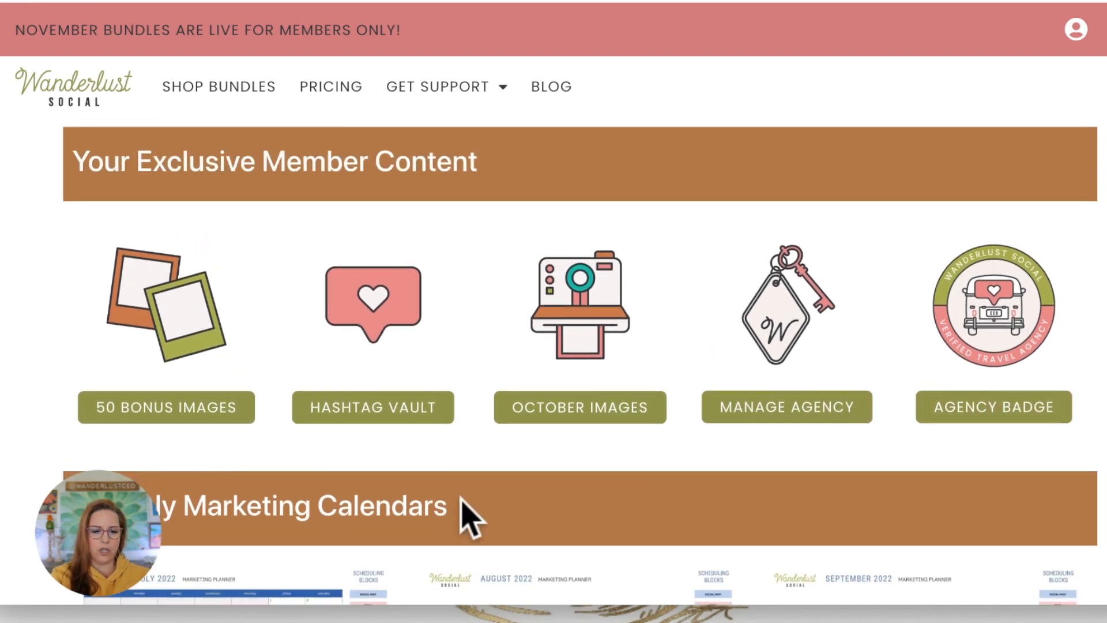
scroll(462, 499, "down", 5)
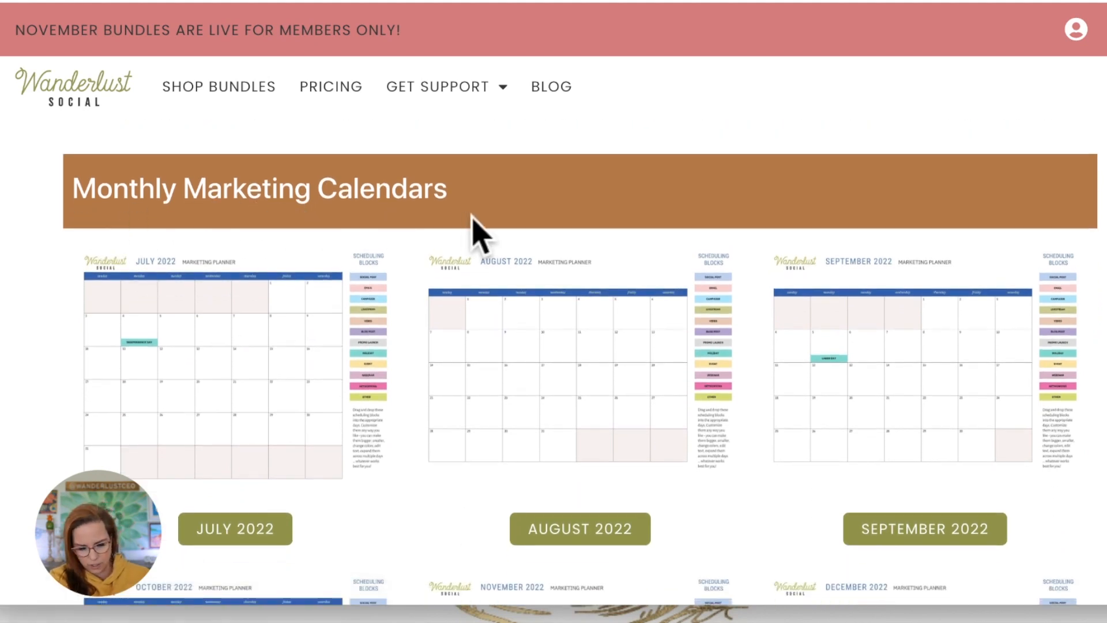
scroll(1102, 462, "down", 4)
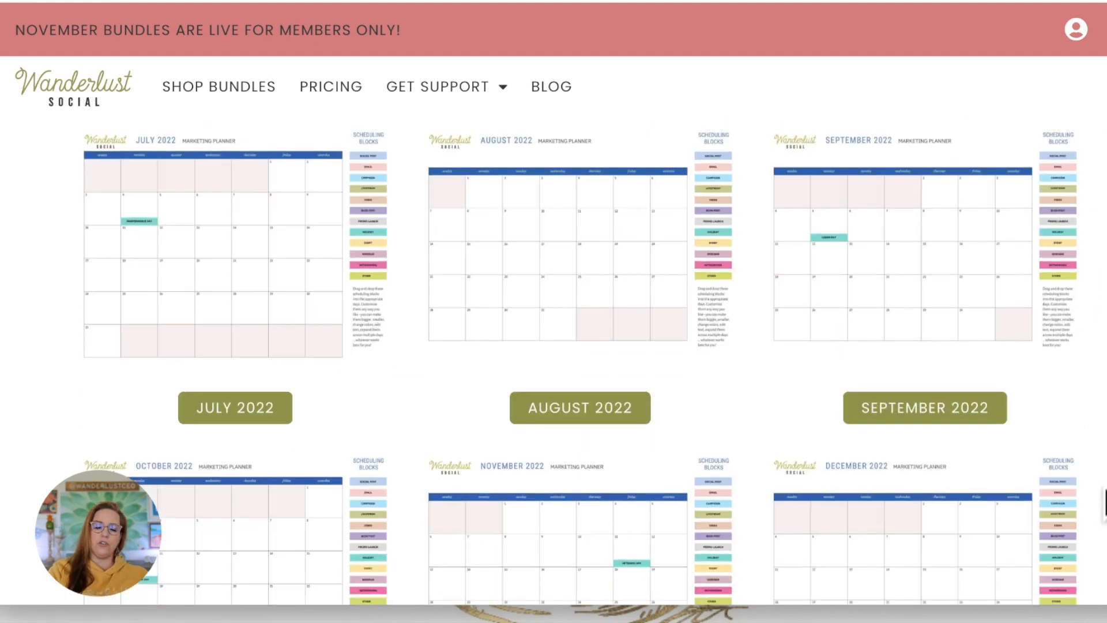
scroll(1103, 501, "down", 3)
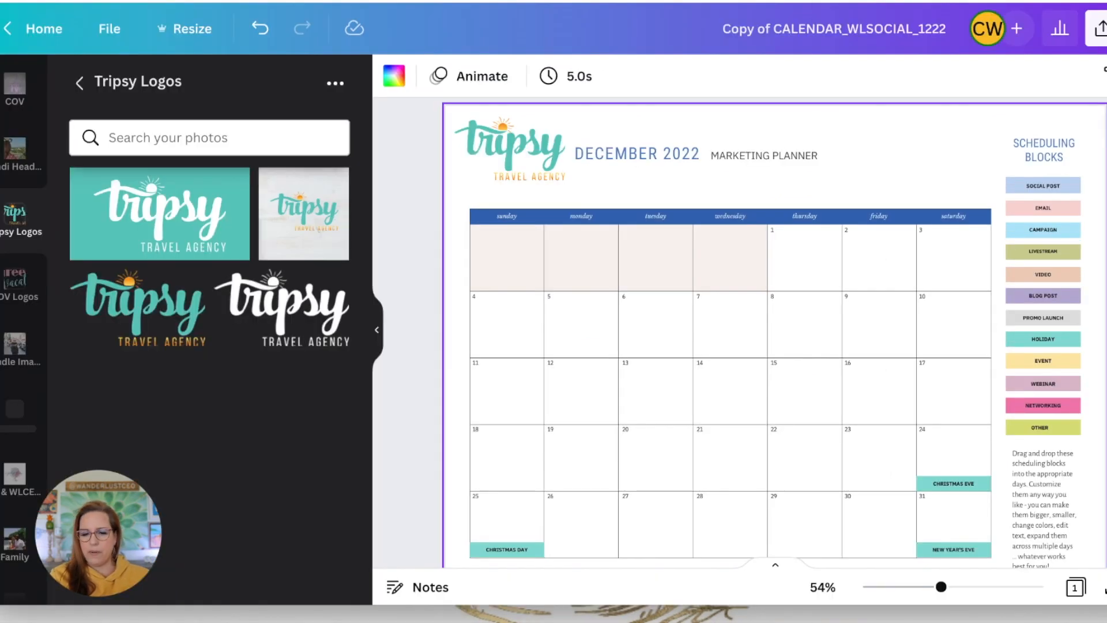
Place Social Post scheduling blocks on December 5, 7 and 9 in the December 2022 marketing planner
scroll(767, 333, "down", 2)
scroll(767, 333, "up", 1)
scroll(767, 333, "down", 1)
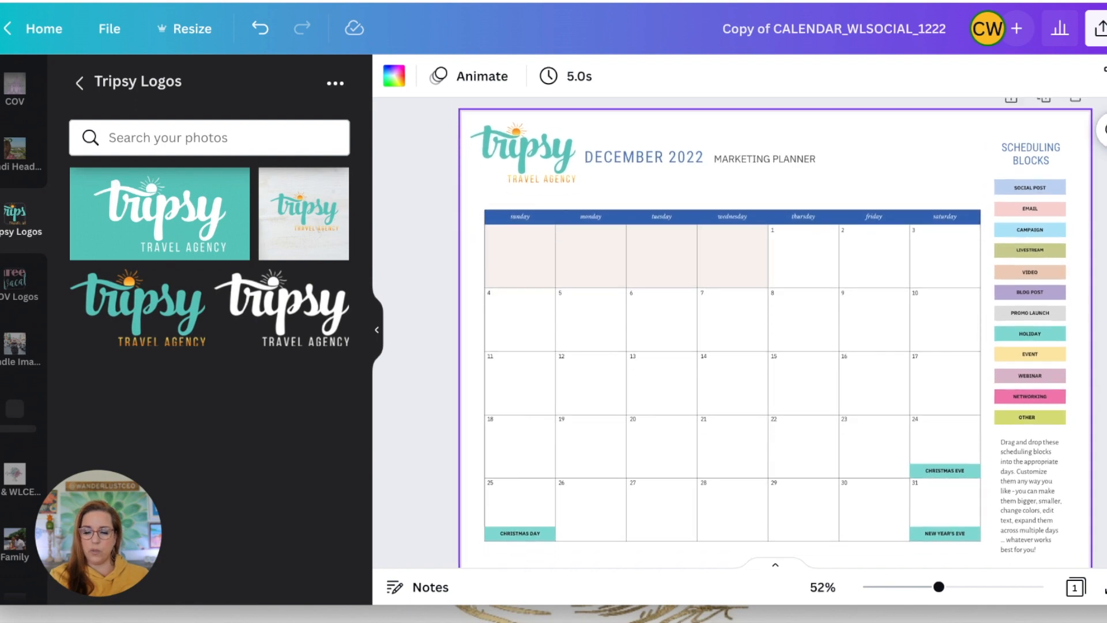
scroll(767, 333, "up", 1)
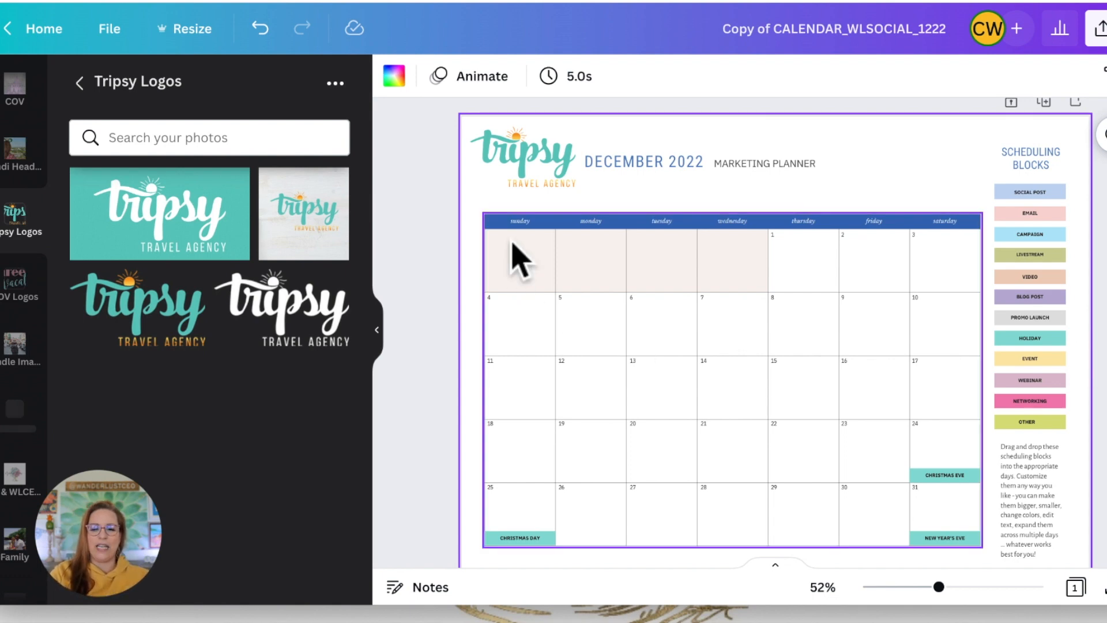
scroll(732, 329, "down", 1)
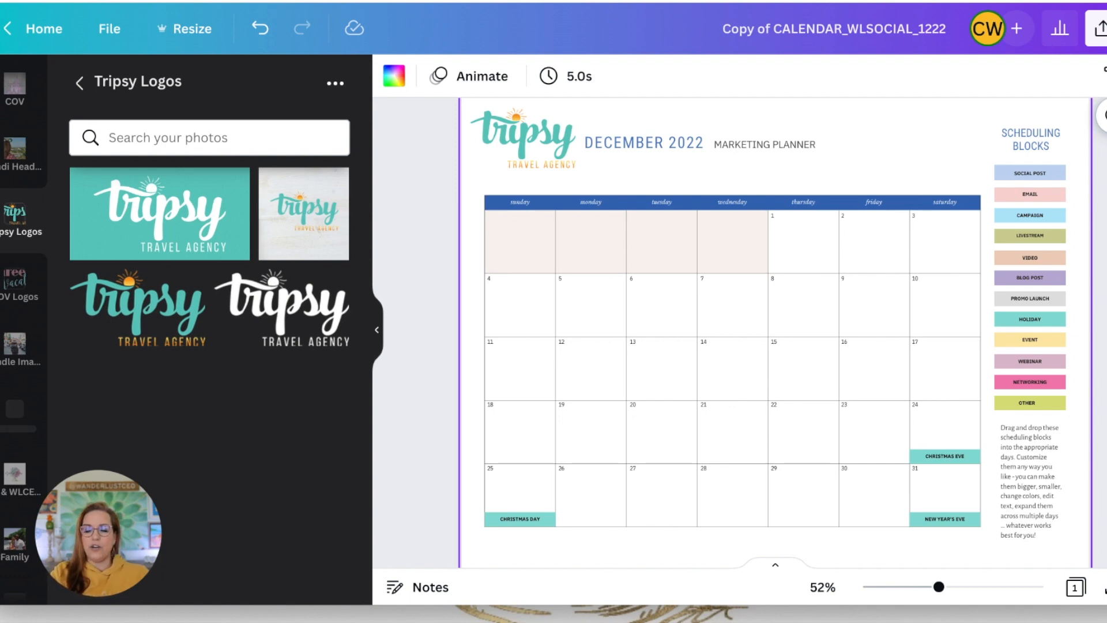
left_click(1044, 173)
left_click_drag(1050, 185, 602, 302)
left_click(1038, 176)
left_click_drag(1038, 176, 747, 300)
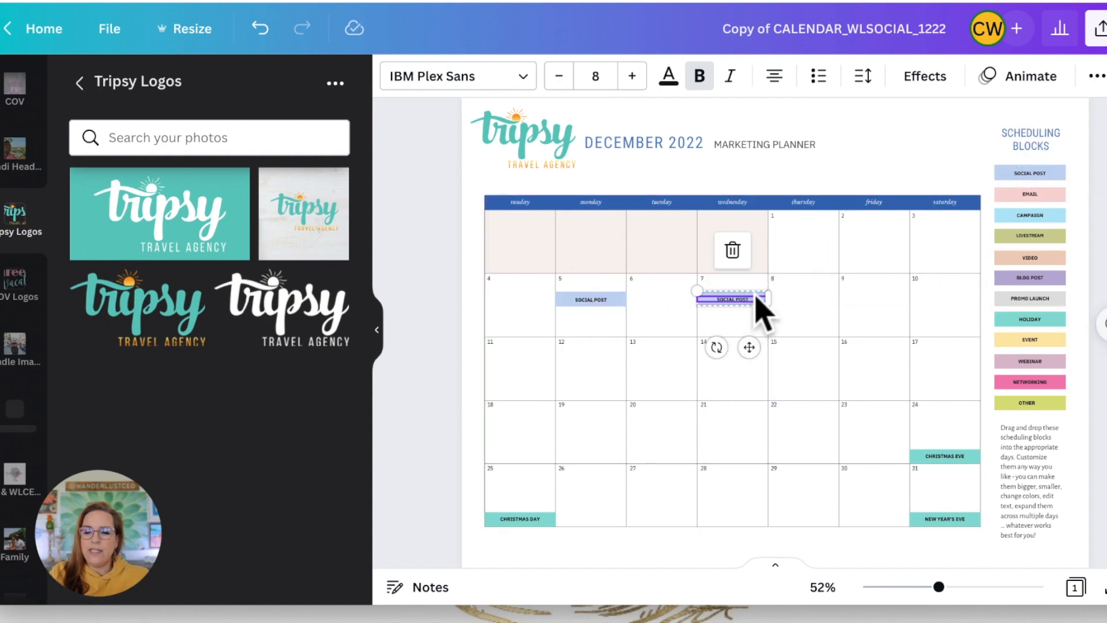
left_click_drag(1063, 178, 900, 298)
Add Social Post blocks on Monday, Wednesday and Friday of the next two weeks: December 12, 14, 16, 19, 21 and 23
left_click_drag(1033, 174, 598, 365)
left_click_drag(1030, 174, 734, 363)
left_click_drag(1056, 176, 896, 362)
left_click_drag(1063, 175, 617, 433)
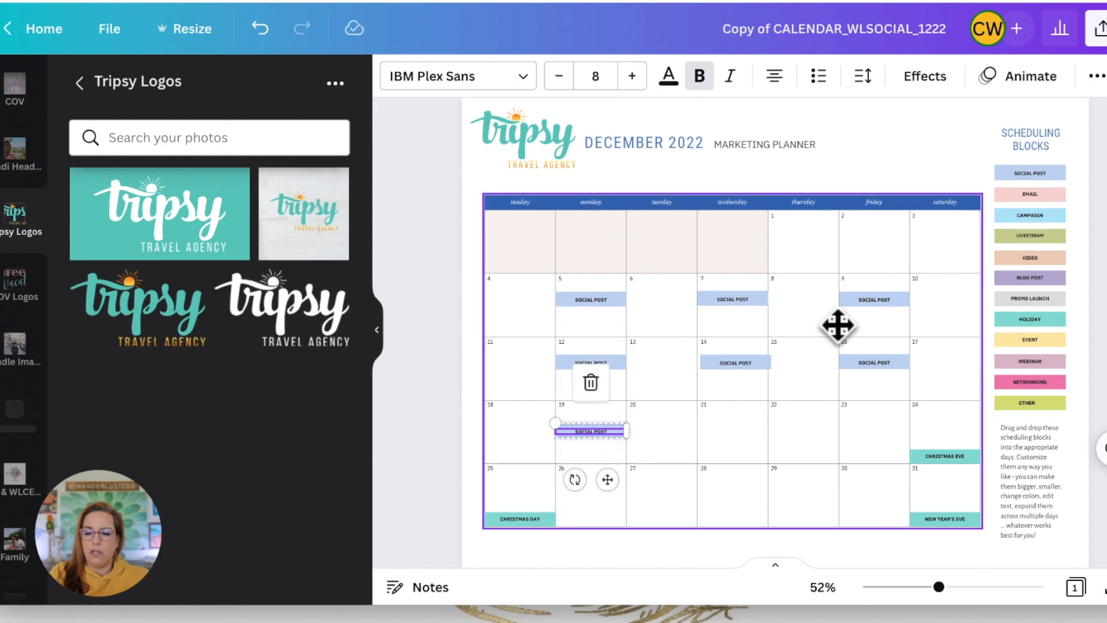
left_click_drag(1052, 174, 770, 434)
left_click_drag(1041, 176, 885, 432)
Place a Social Post block on December 31 above New Year's Eve and align the December 23 block within its cell
left_click(1037, 176)
left_click_drag(1037, 179, 610, 494)
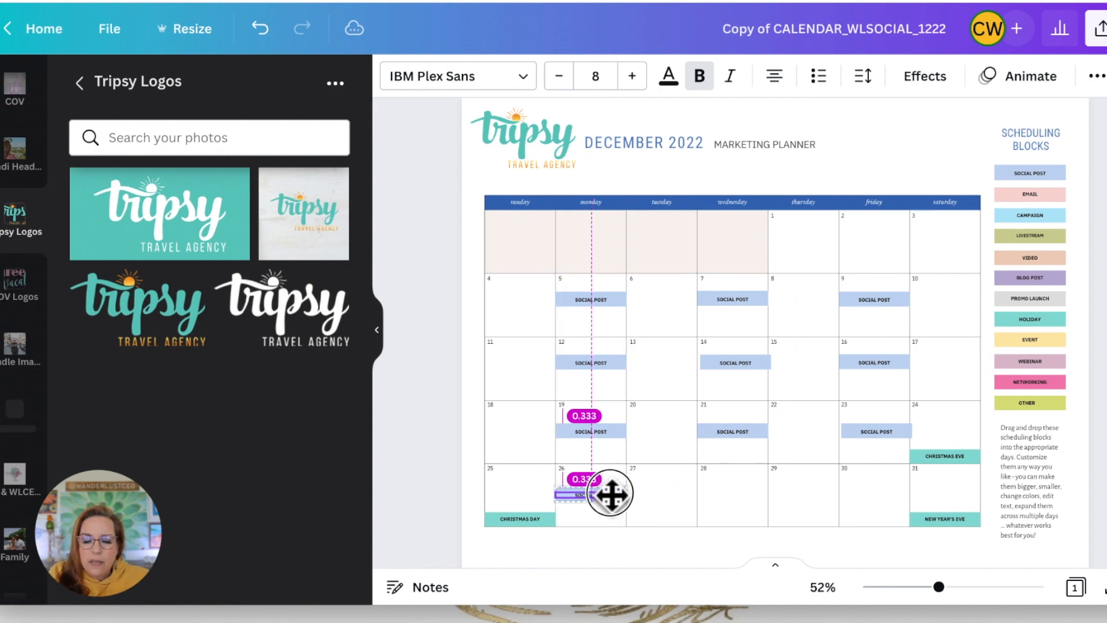
left_click_drag(610, 494, 953, 490)
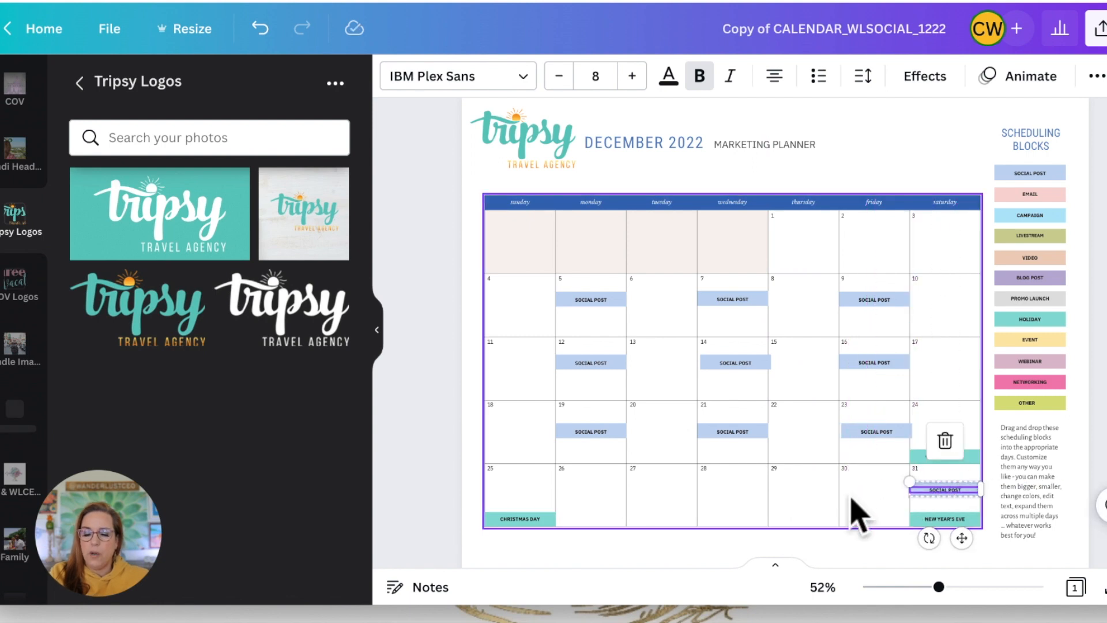
left_click(869, 510)
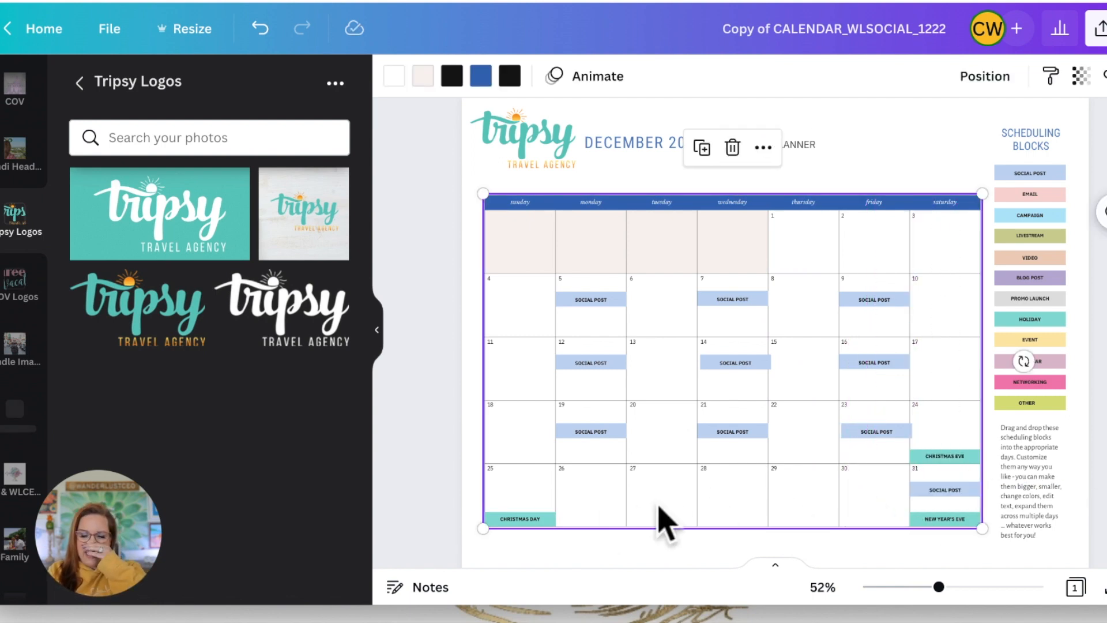
left_click_drag(878, 437, 875, 437)
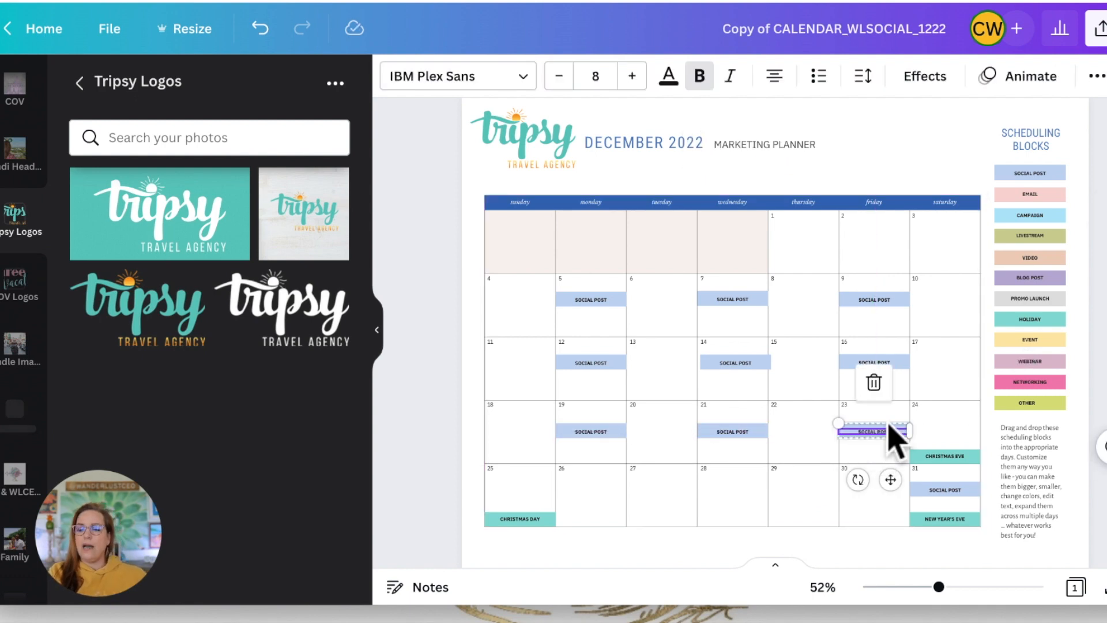
Place Email scheduling blocks on December 1 and December 15
left_click(1055, 196)
left_click_drag(1049, 212, 833, 237)
left_click_drag(1038, 212, 809, 365)
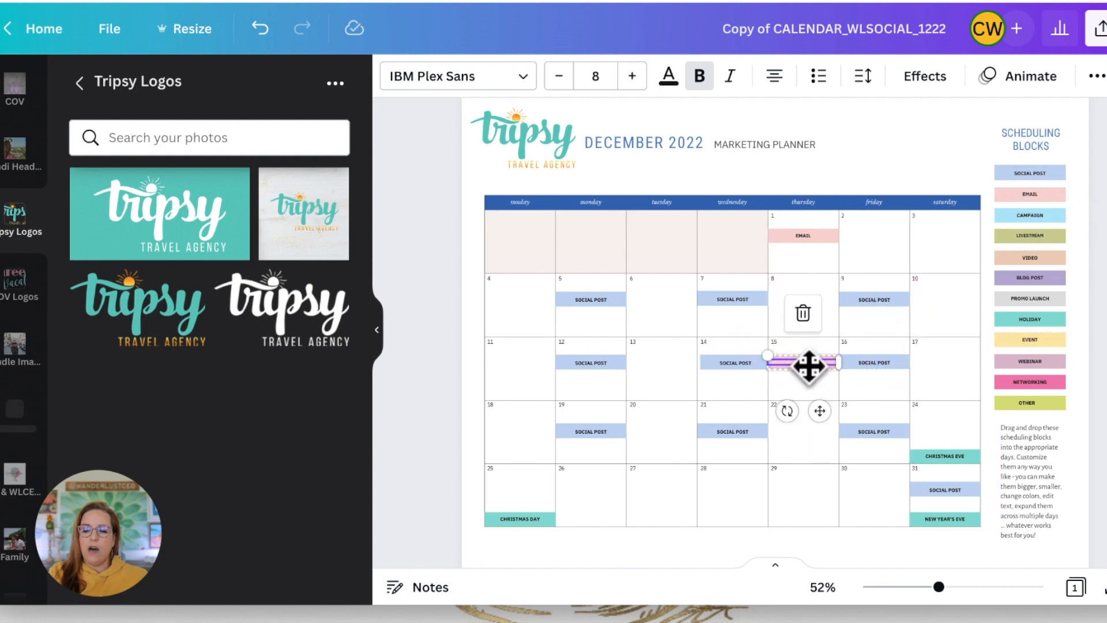
Place Video blocks on December 2 and on December 16 beneath the social post
left_click_drag(1030, 257, 875, 254)
left_click_drag(874, 353, 874, 237)
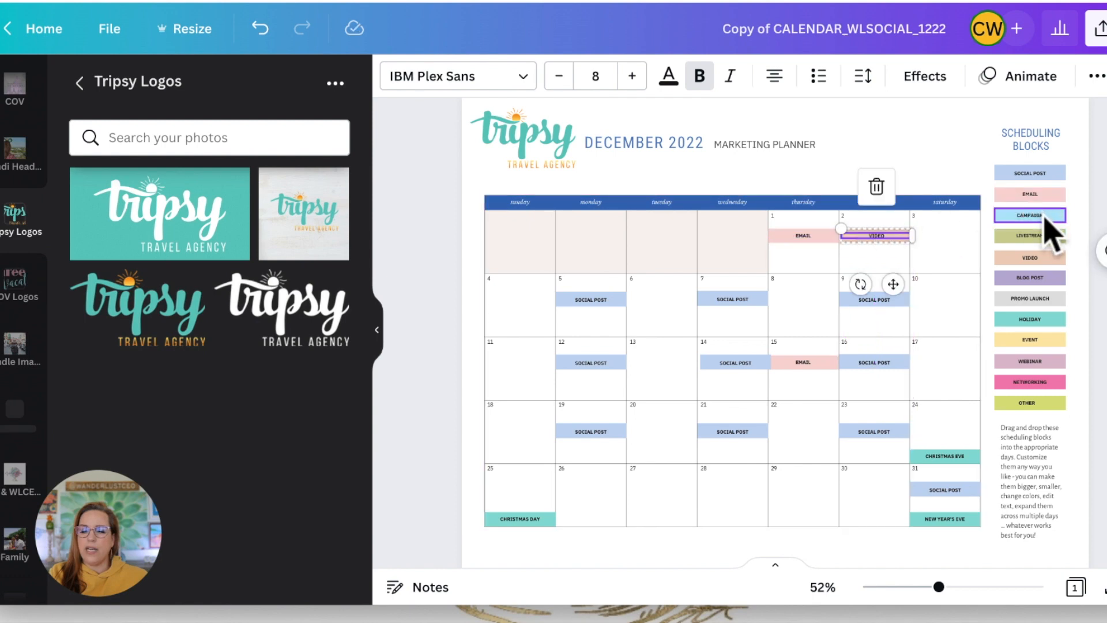
left_click_drag(1046, 260, 885, 386)
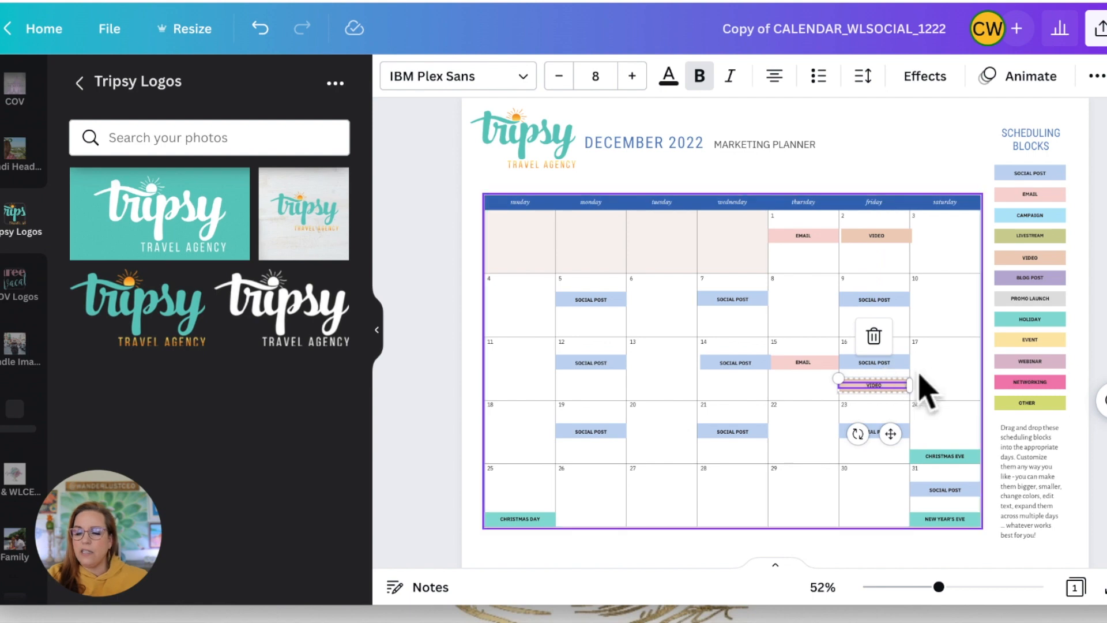
Place an Event block on December 13 and a Holiday block on December 26
left_click_drag(1047, 341, 674, 363)
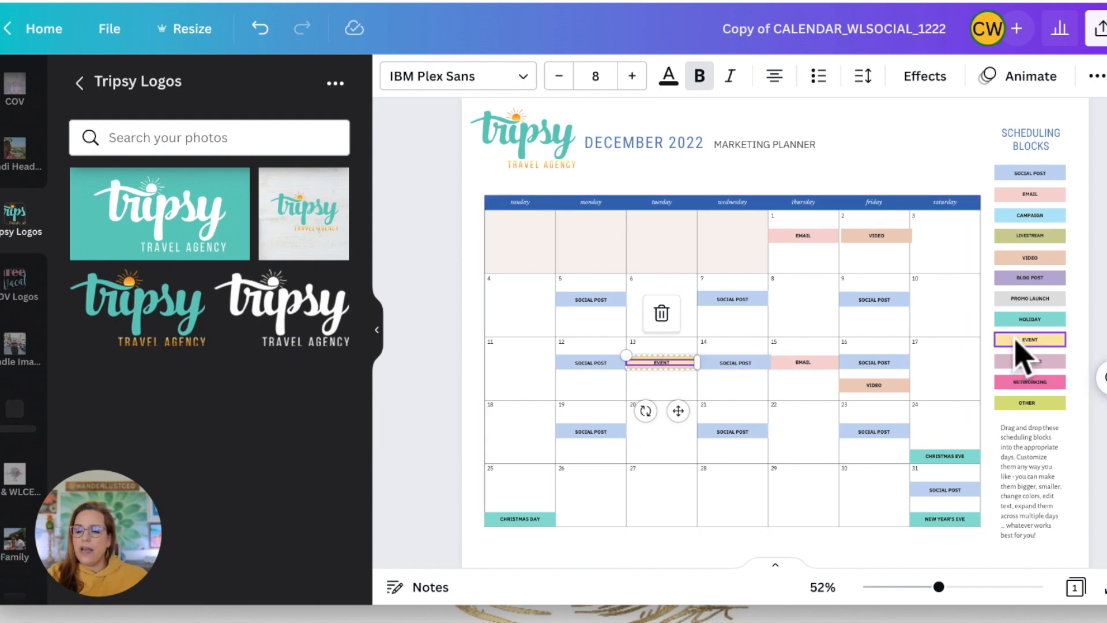
left_click_drag(1051, 317, 611, 487)
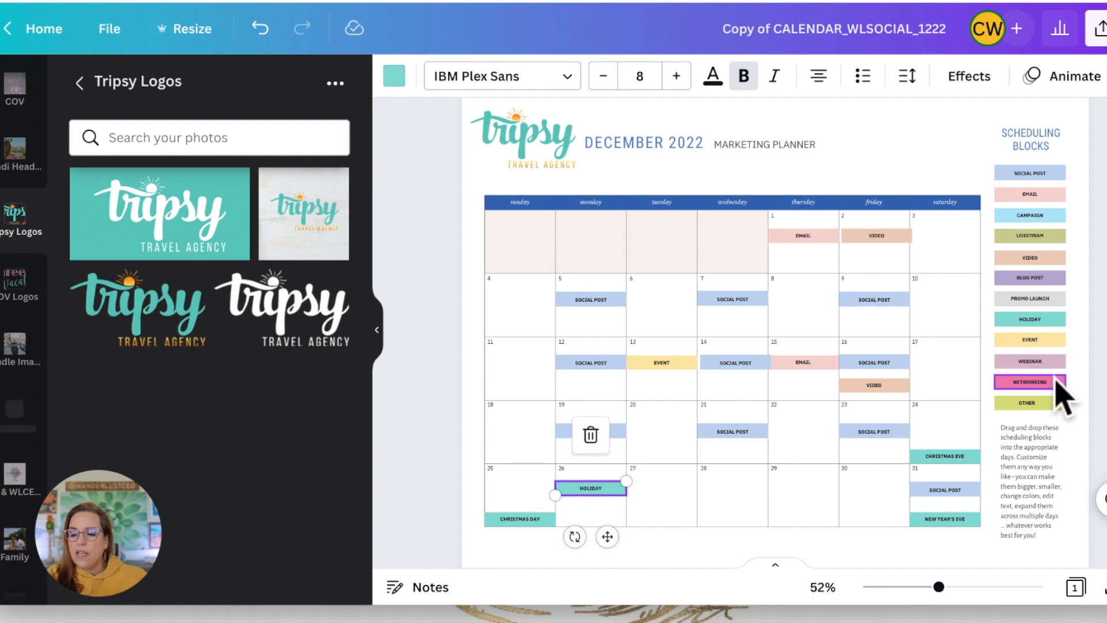
Place a Blog Post block on December 10 and leave a spare Blog Post block in the scheduling list
left_click(1047, 279)
left_click_drag(1047, 279, 963, 299)
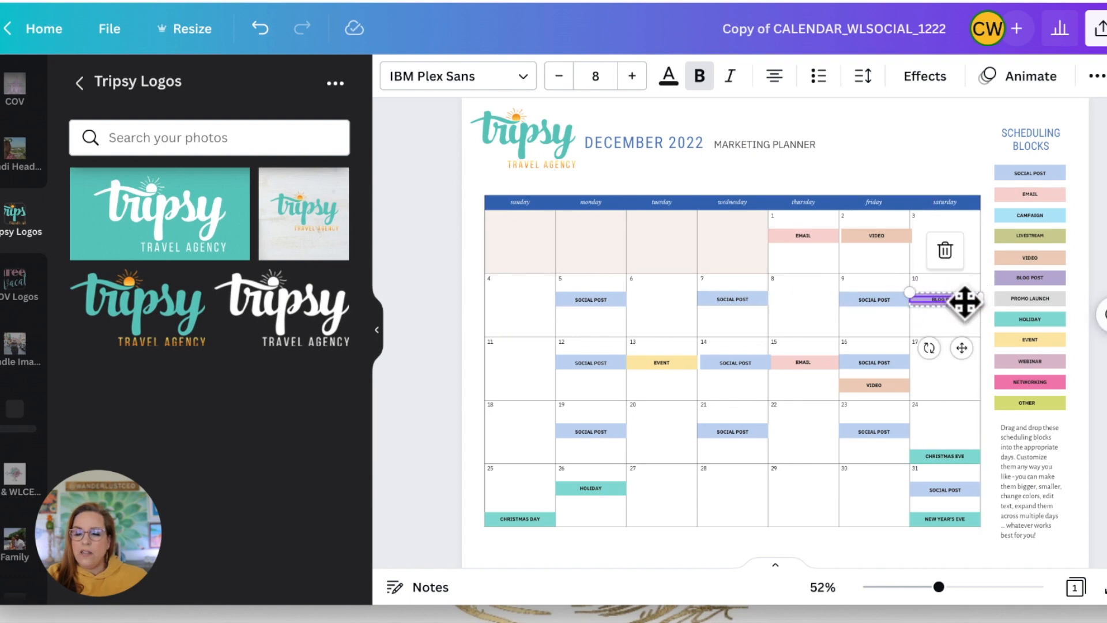
mouse_move(1053, 271)
left_mouse_down()
mouse_move(1058, 287)
mouse_move(1003, 336)
mouse_move(968, 225)
mouse_move(974, 275)
mouse_move(1043, 249)
mouse_move(1053, 280)
left_mouse_up()
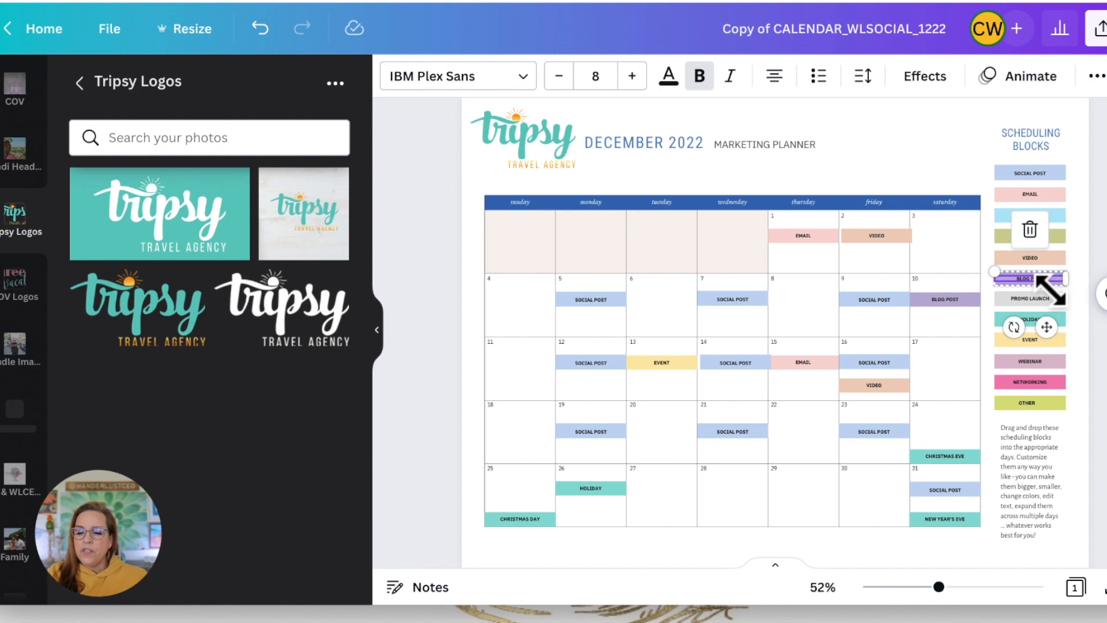
left_click(1077, 211)
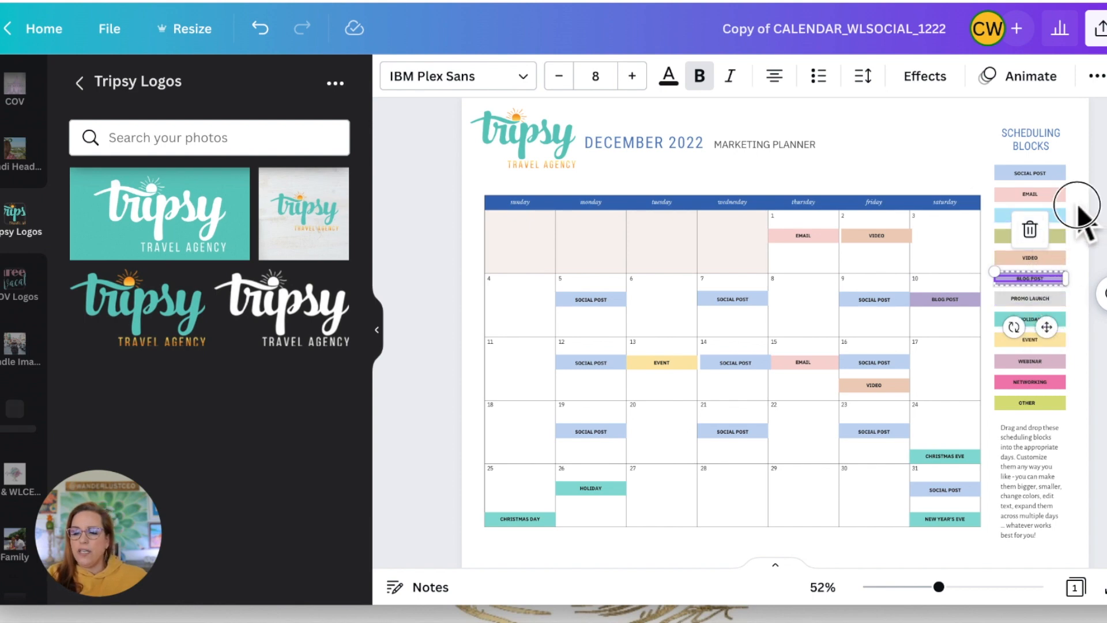
Place Campaign blocks on December 6 and December 20
left_click_drag(1057, 217, 681, 299)
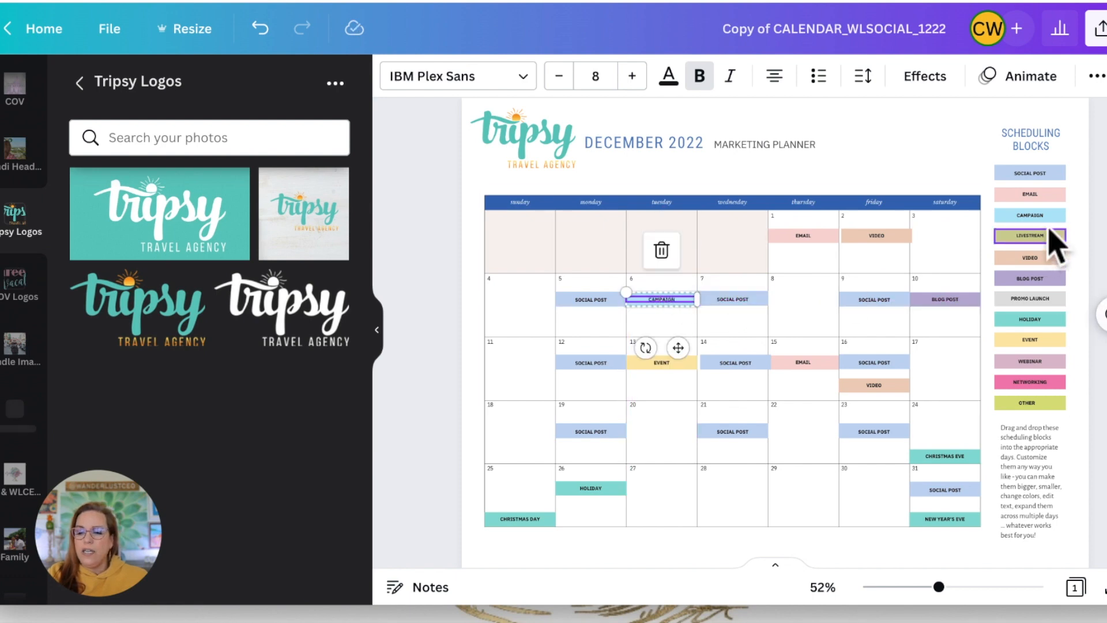
left_click_drag(1055, 216, 685, 430)
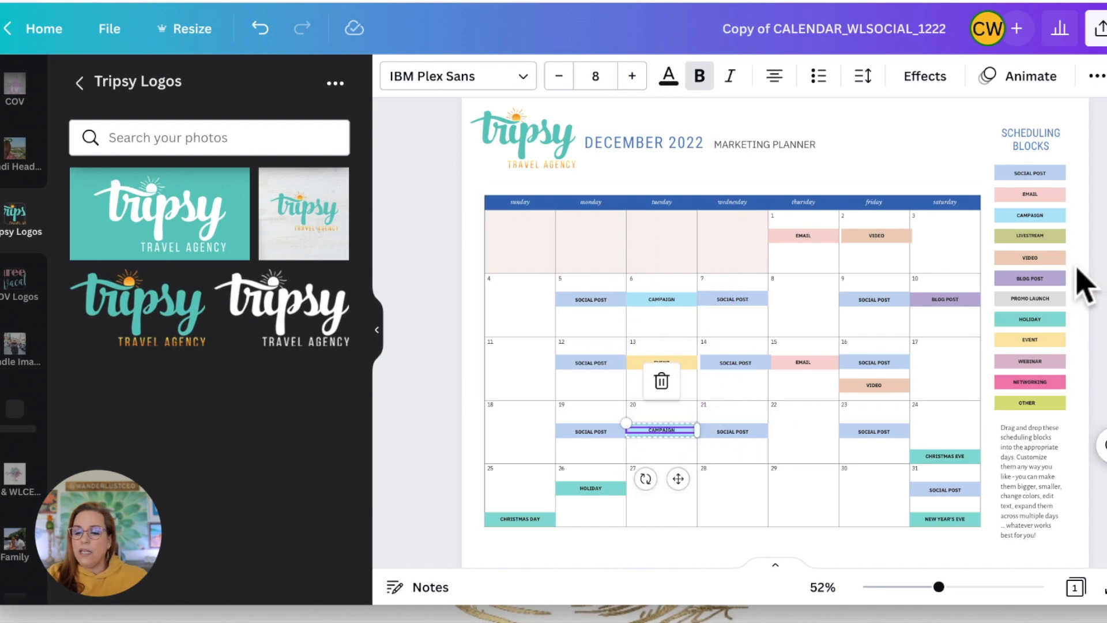
left_click(1084, 286)
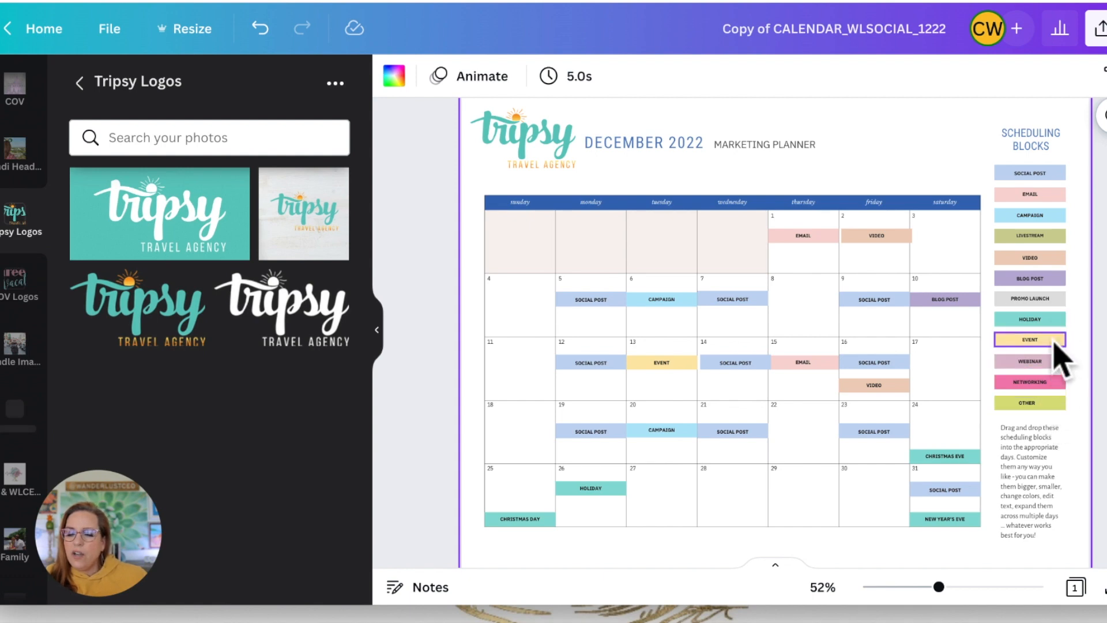
Add a Video block beneath the December 6 campaign and relabel it VIDEO-REEL
left_click_drag(1045, 260, 674, 320)
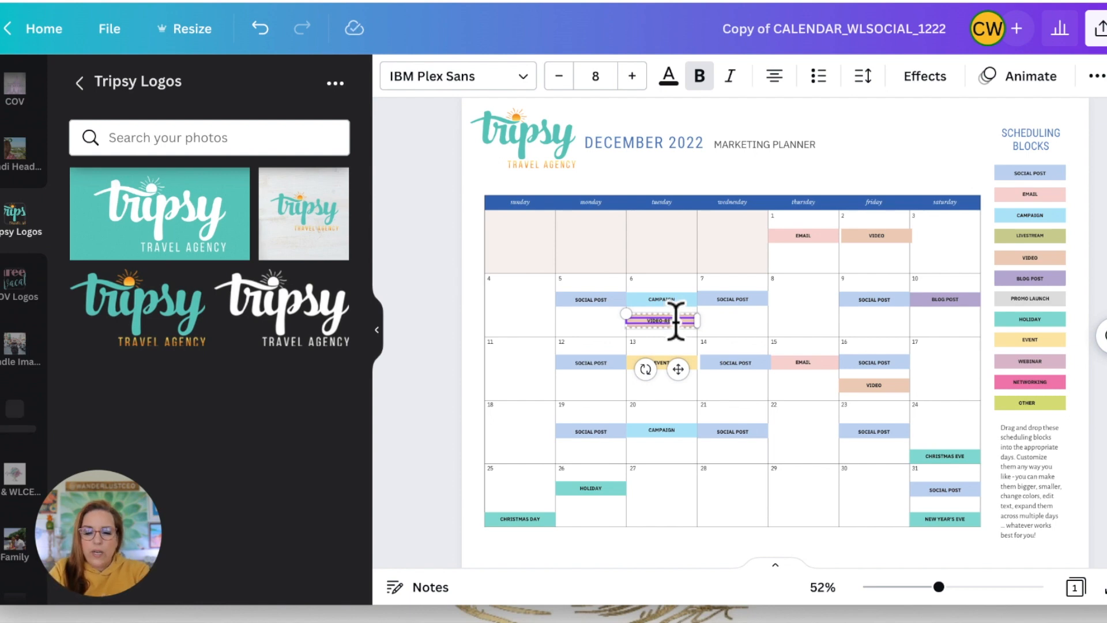
left_click(740, 317)
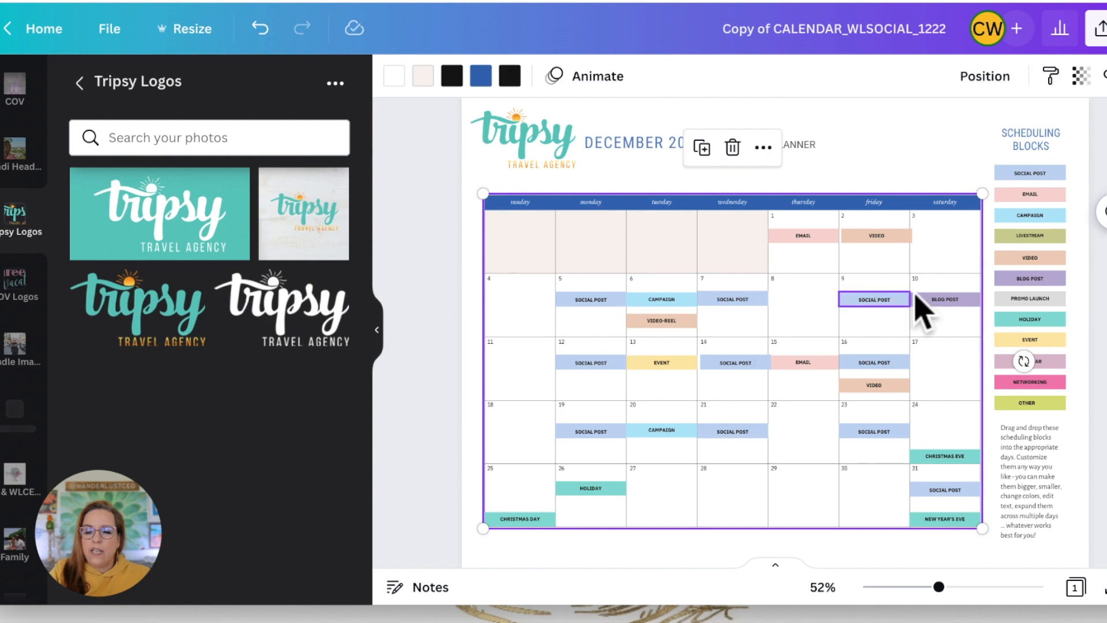
Add a Video block beneath the December 20 campaign and relabel it VIDEO-REEL
left_click_drag(1040, 269, 668, 455)
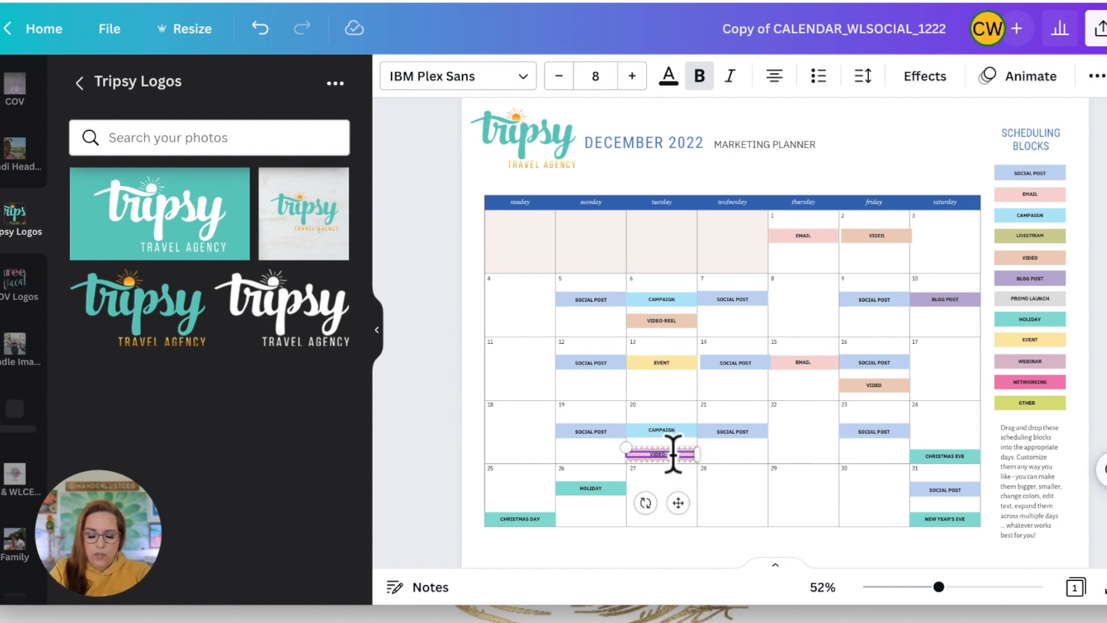
left_click(739, 460)
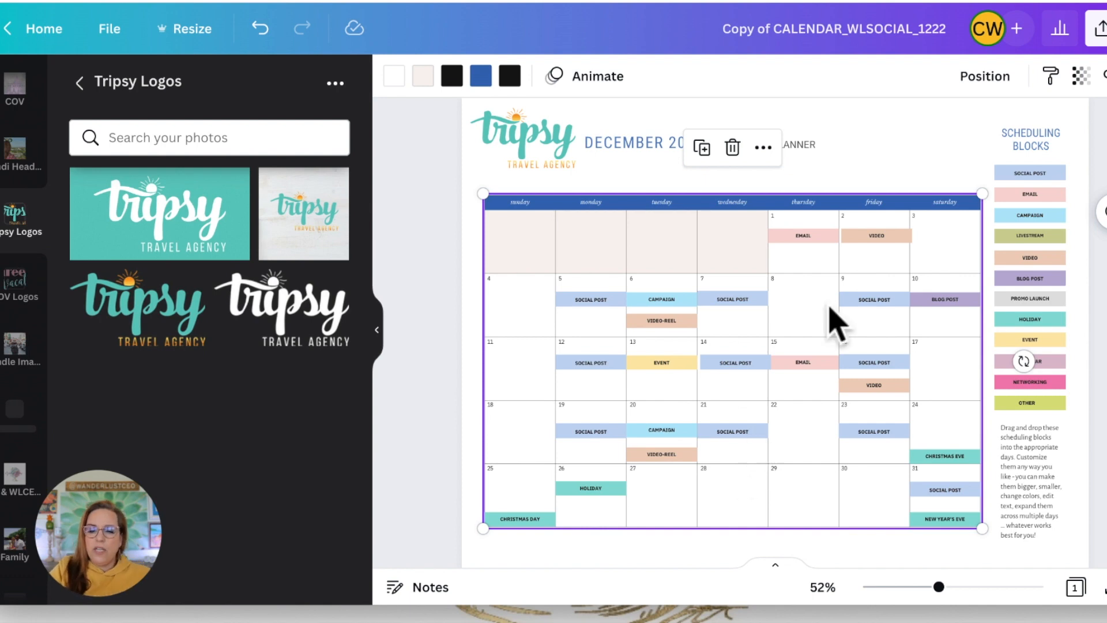
Align the December 2 Video block and the December 14 Social Post block within their day cells
left_click_drag(900, 245, 893, 237)
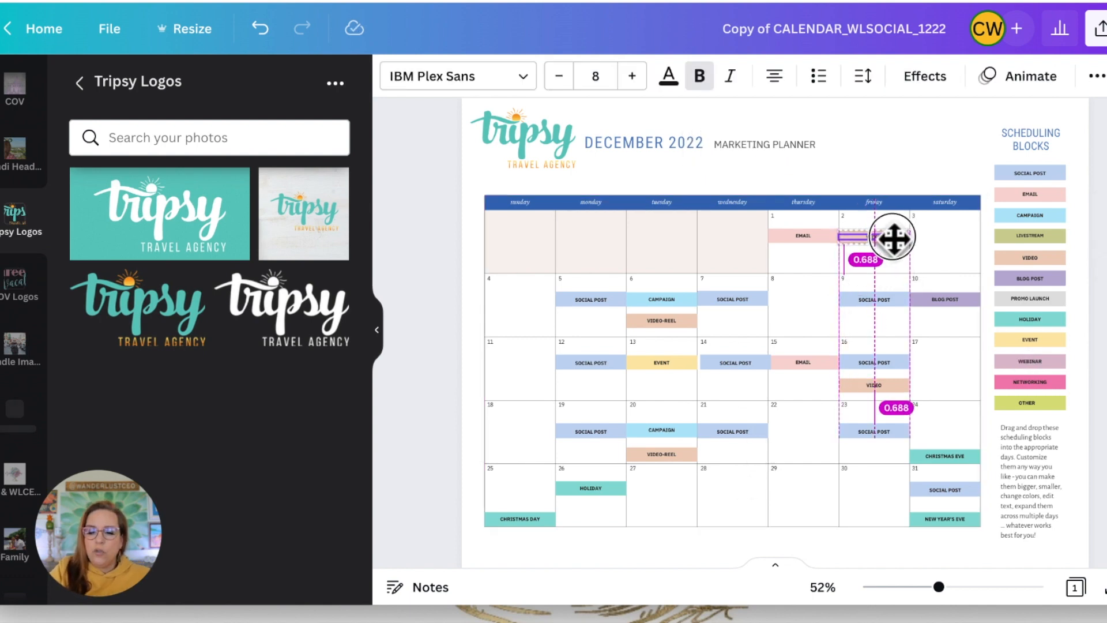
left_click(948, 385)
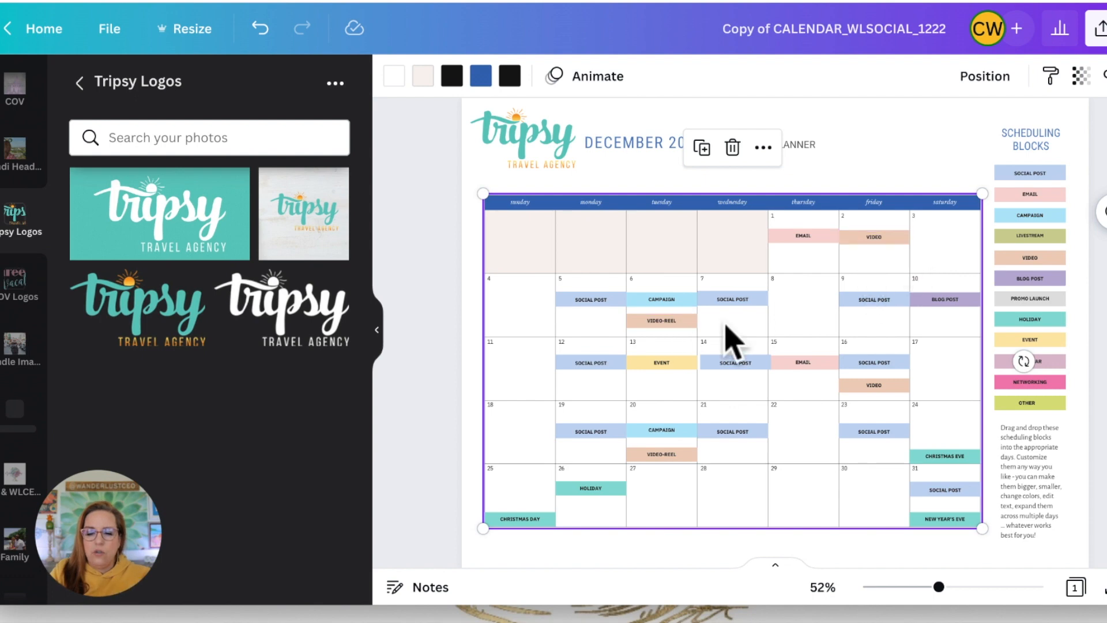
left_click(754, 301)
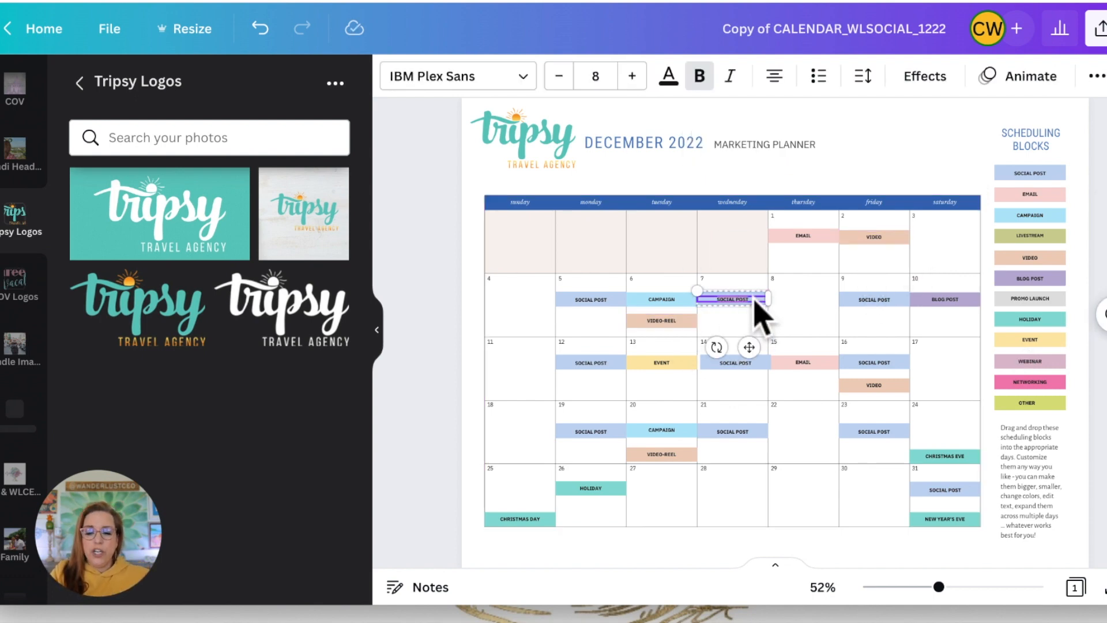
left_click(745, 328)
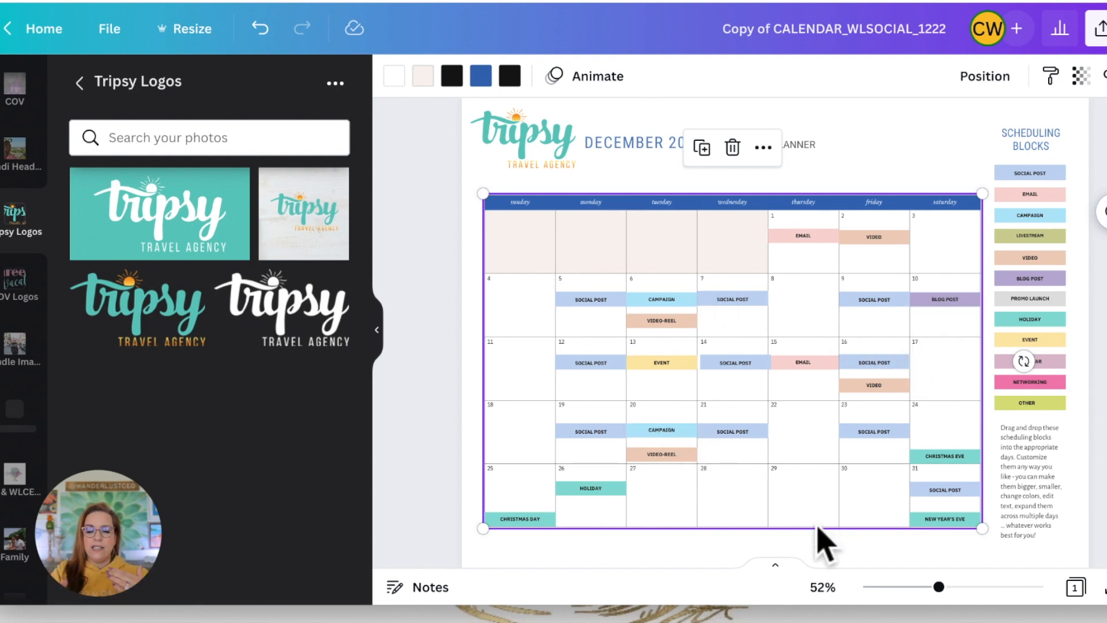
left_click_drag(735, 364, 732, 363)
left_click(832, 443)
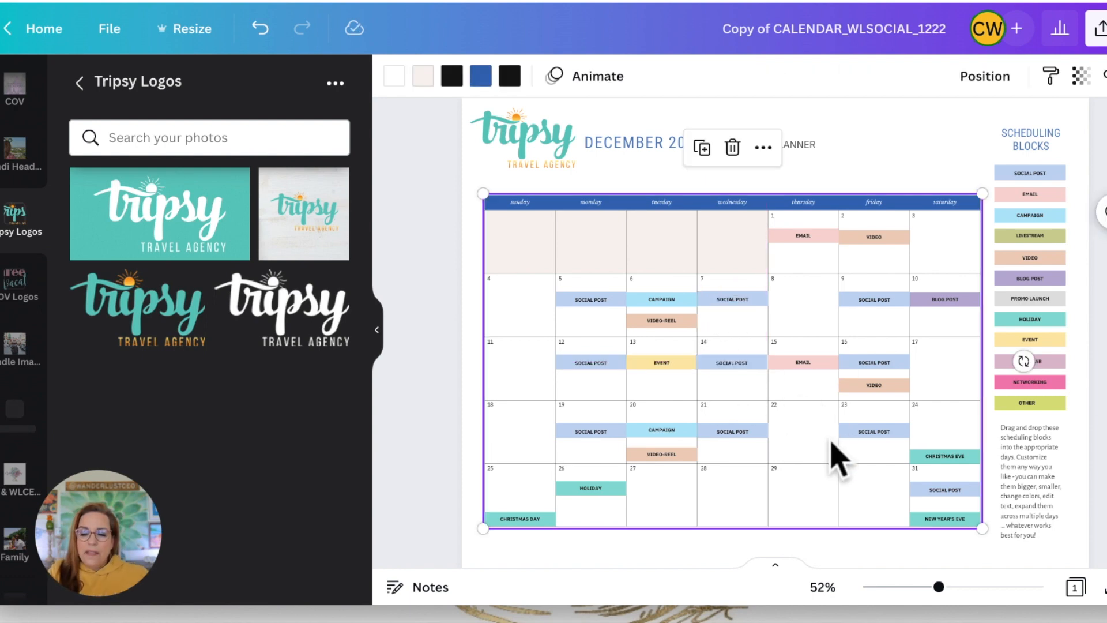
Relabel the December 23 social post "SOCIAL POST - Happy H." and the December 26 holiday block "STAFF HOLIDAY"
left_click(895, 434)
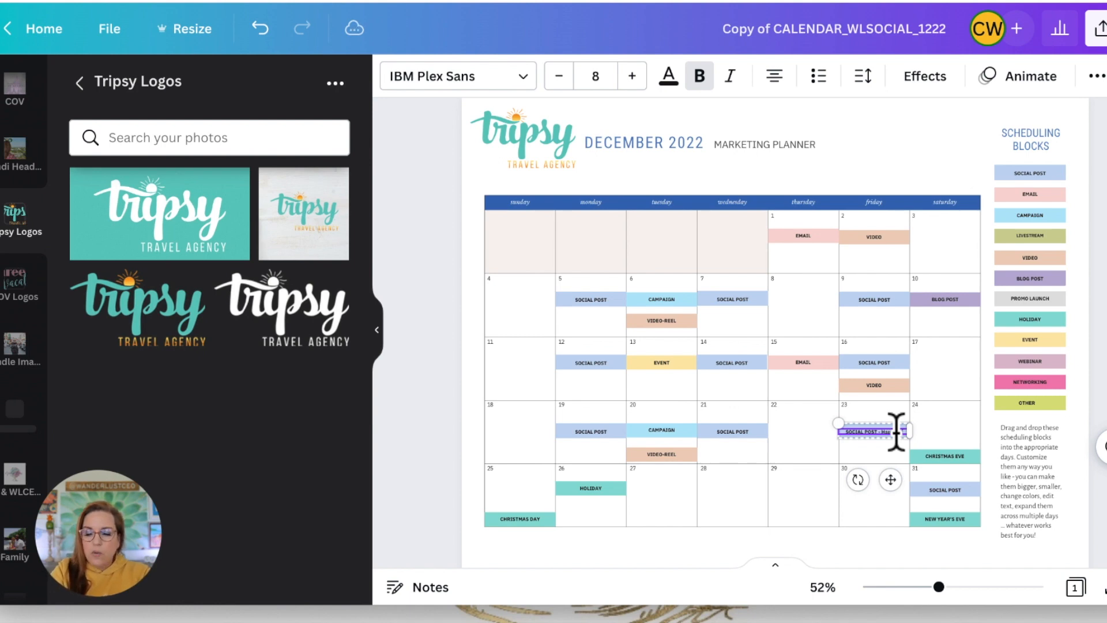
left_click(807, 459)
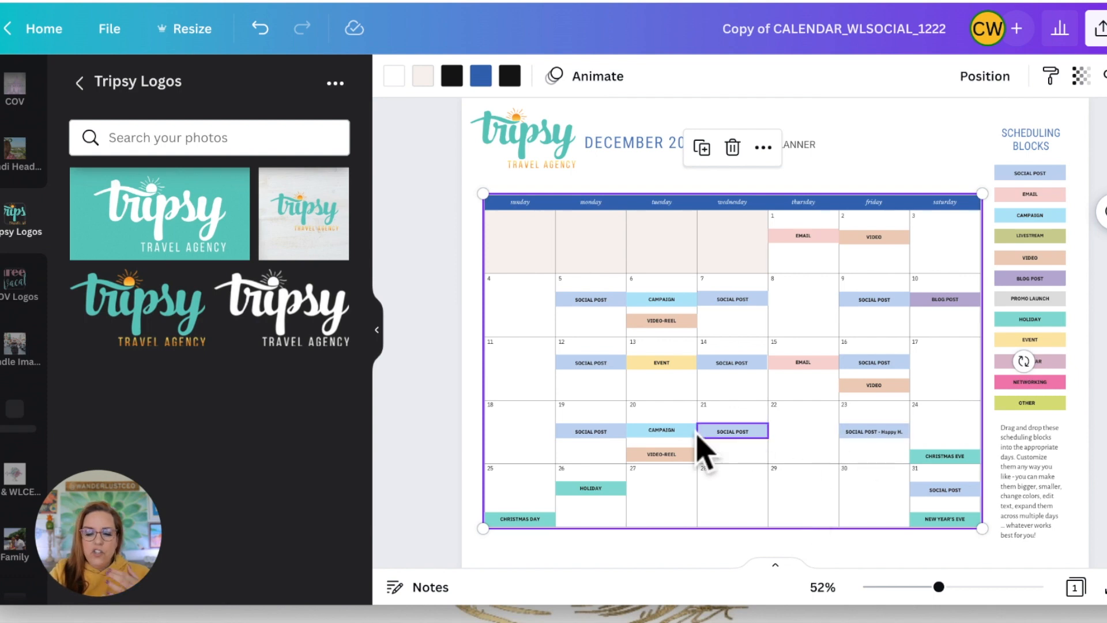
left_click(614, 491)
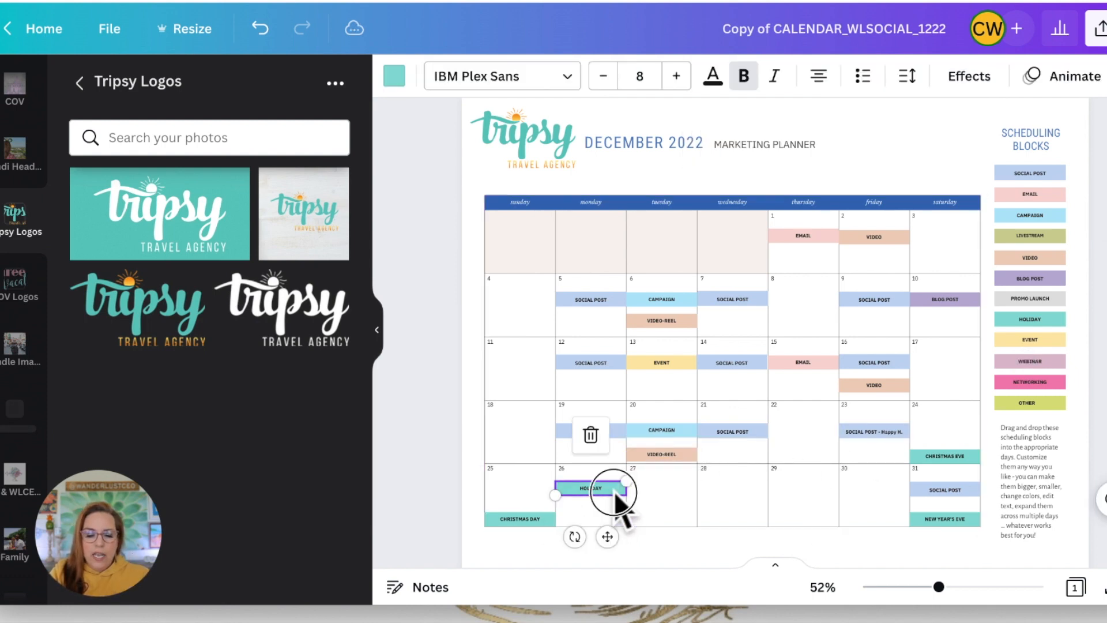
double_click(589, 491)
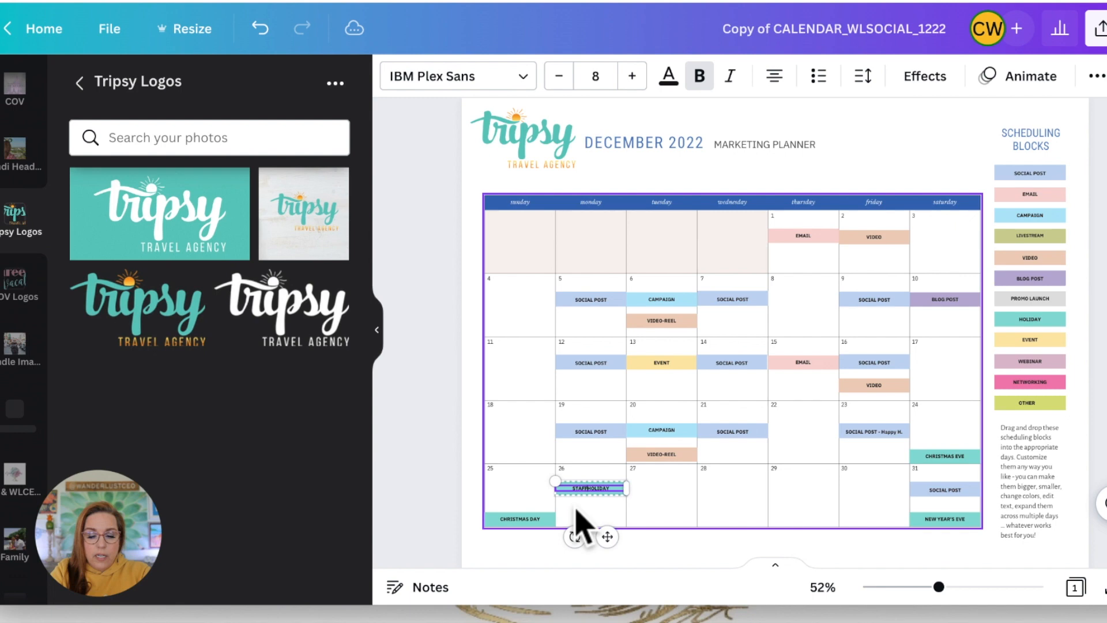
left_click(659, 510)
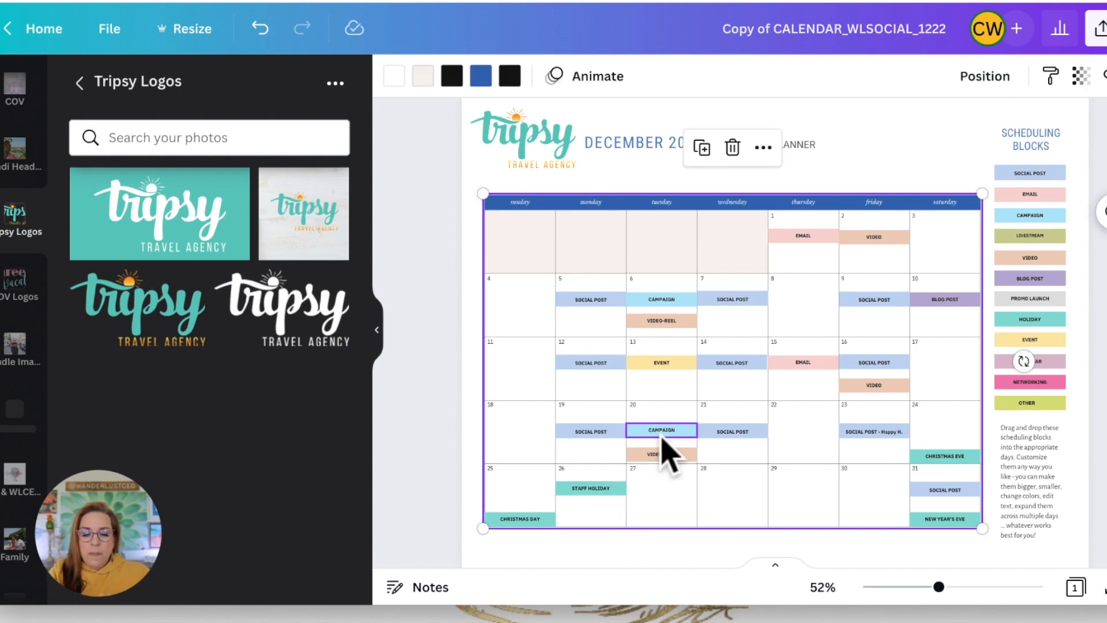